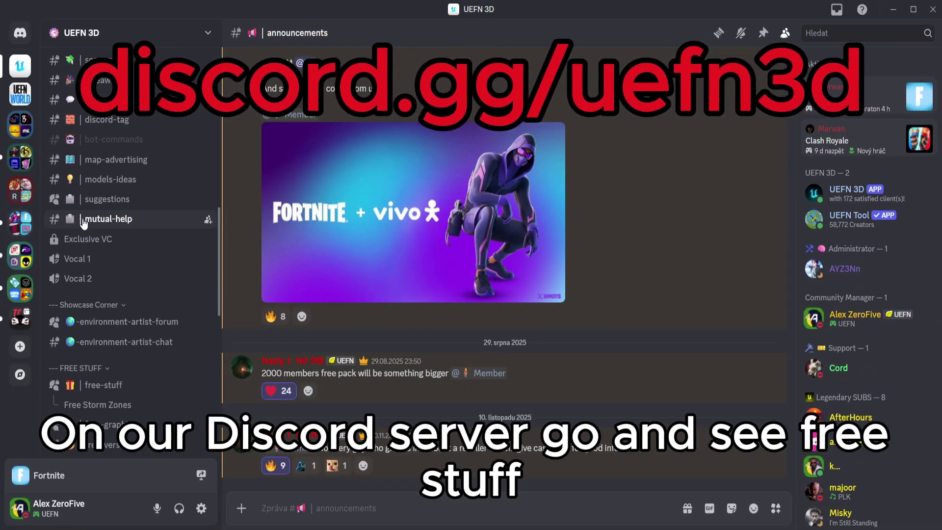
{"action": "scroll", "coordinate": [83, 220], "scroll_direction": "down", "scroll_amount": 3}
{"action": "left_click", "coordinate": [102, 260]}
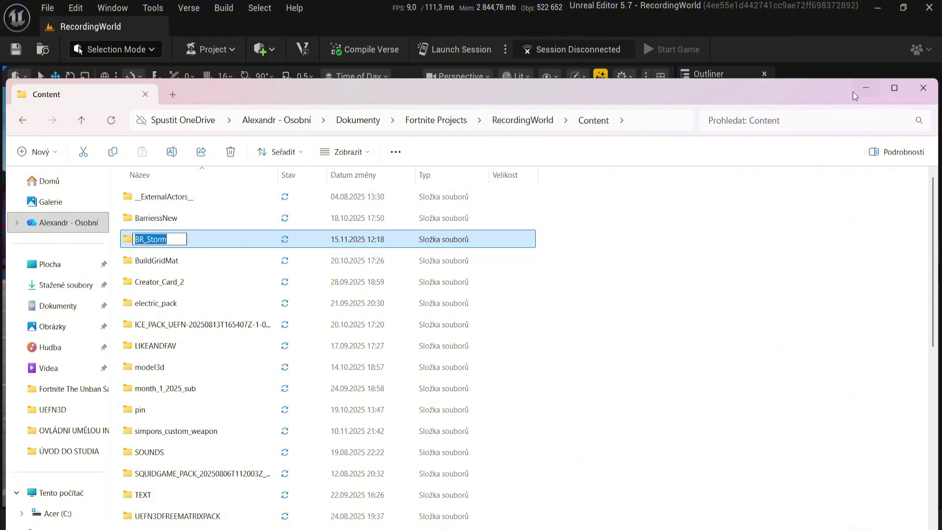
- Minimize File Explorer once BR_Storm is confirmed in RecordingWorld's Content folder
{"action": "left_click", "coordinate": [866, 87]}
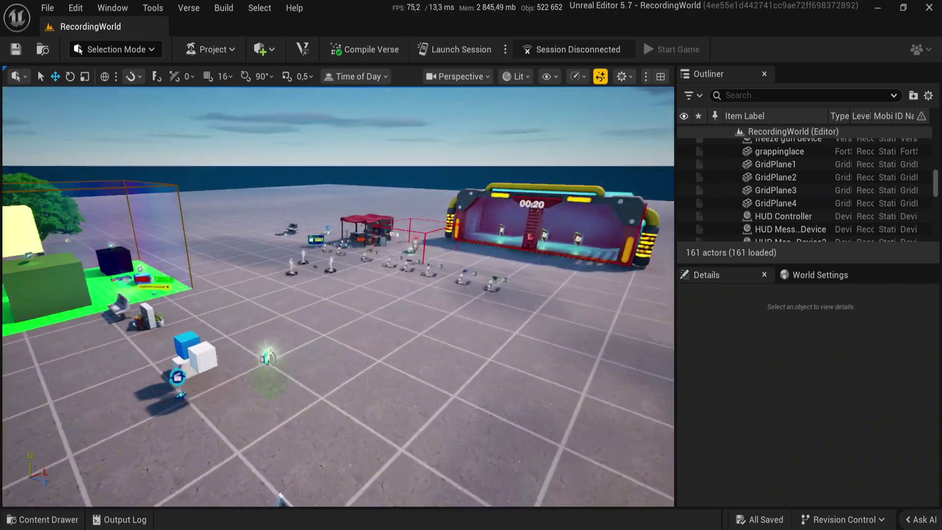
- Drag the SafeZoneCylinder mesh from BR_Storm > BR_Storm in the Content Drawer into the viewport
{"action": "key", "text": "ctrl+space"}
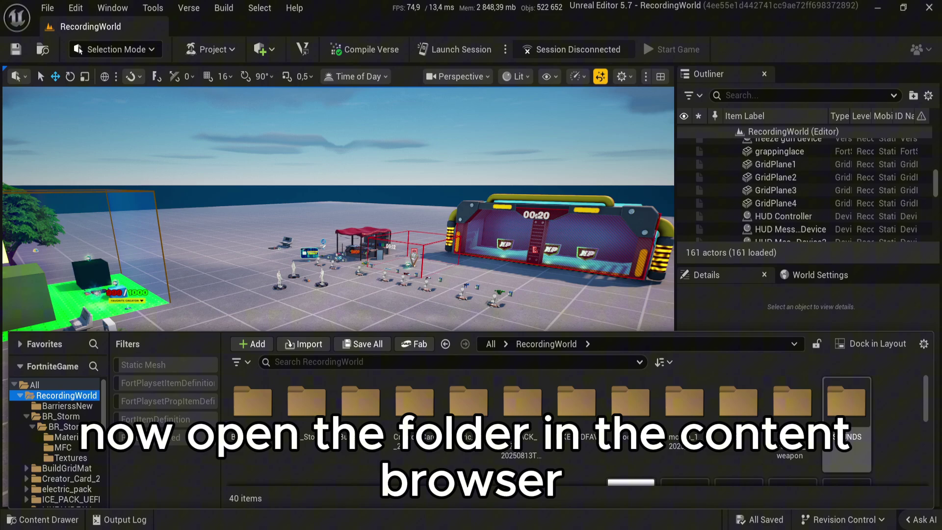
{"action": "double_click", "coordinate": [306, 427]}
{"action": "double_click", "coordinate": [244, 418]}
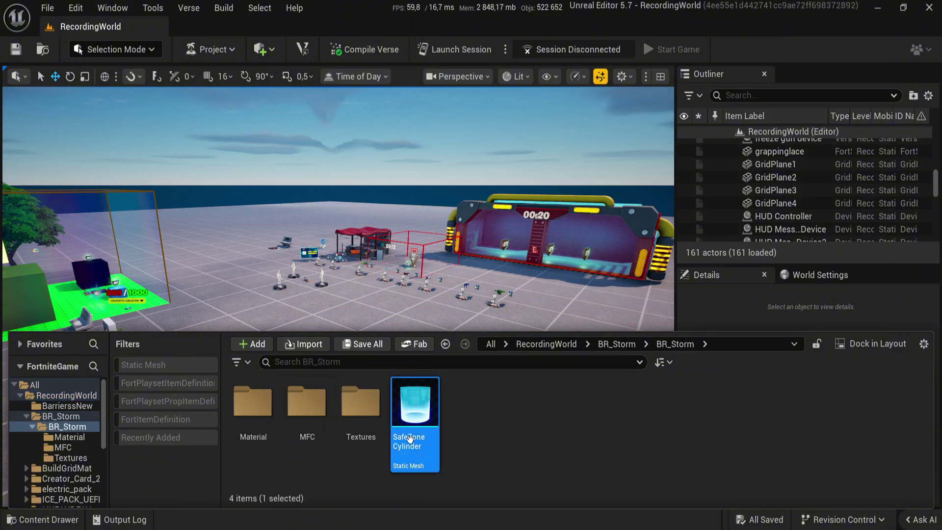
{"action": "mouse_move", "coordinate": [398, 413]}
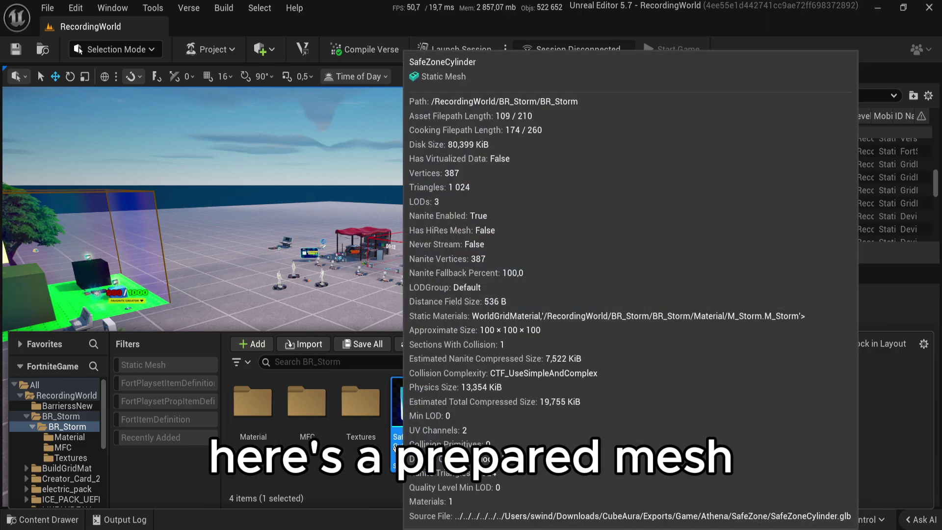
{"action": "left_click_drag", "start_coordinate": [396, 448], "coordinate": [439, 336]}
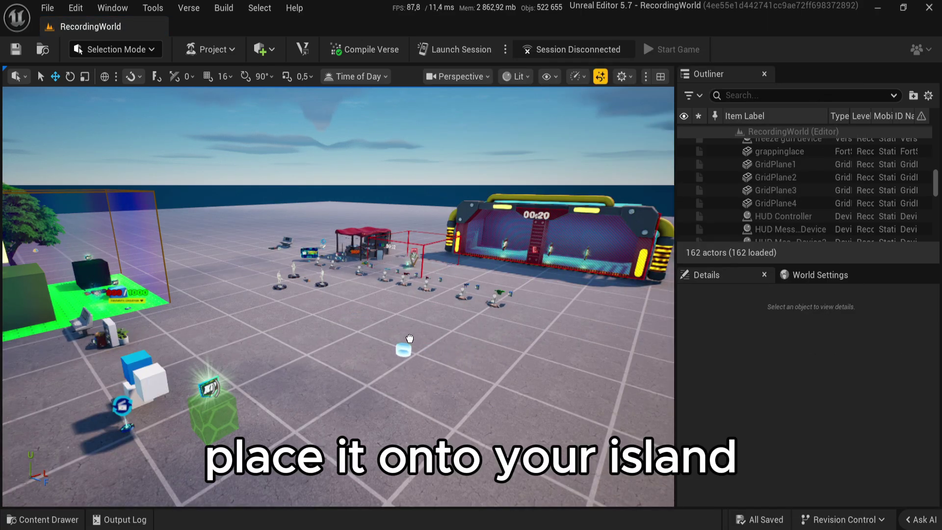
- Scale the SafeZoneCylinder up to about 9.28 and move it onto open ground
{"action": "key", "text": "f"}
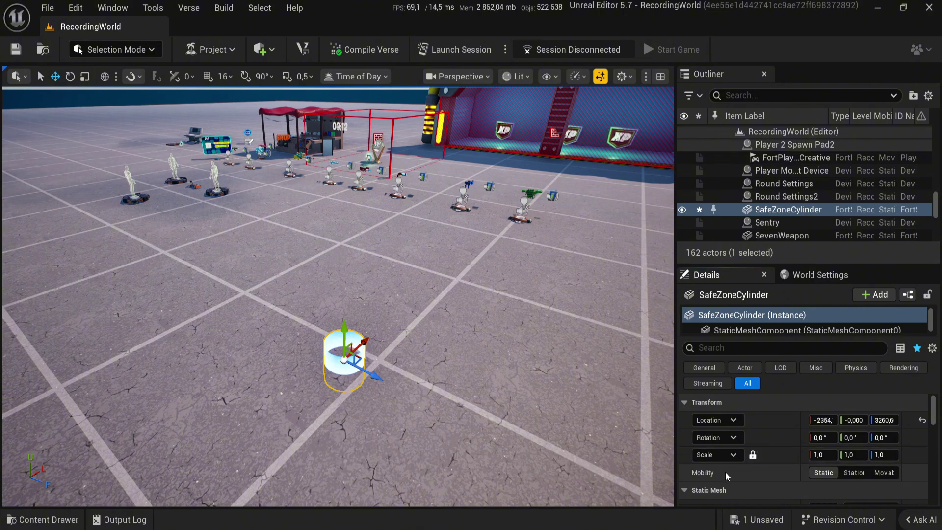
{"action": "left_click_drag", "start_coordinate": [823, 454], "coordinate": [864, 454]}
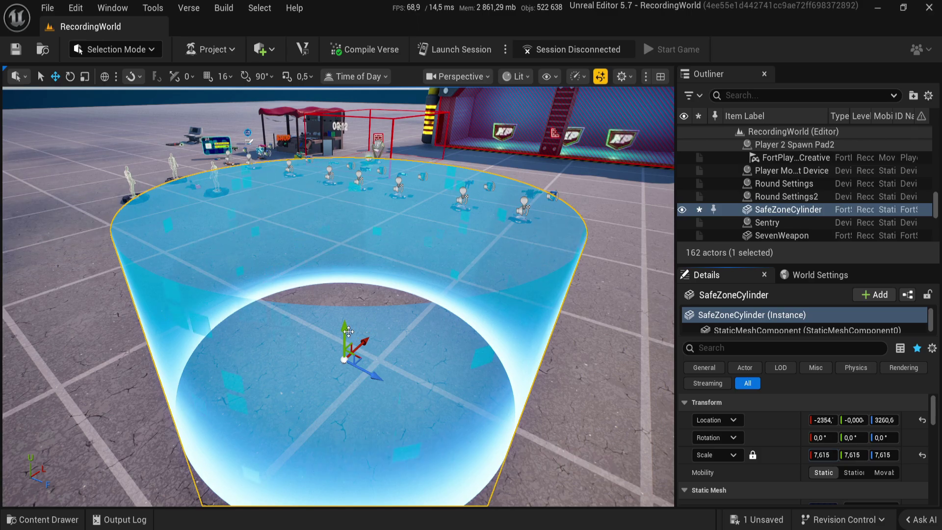
{"action": "left_click_drag", "start_coordinate": [348, 332], "coordinate": [346, 233]}
{"action": "key", "text": "f"}
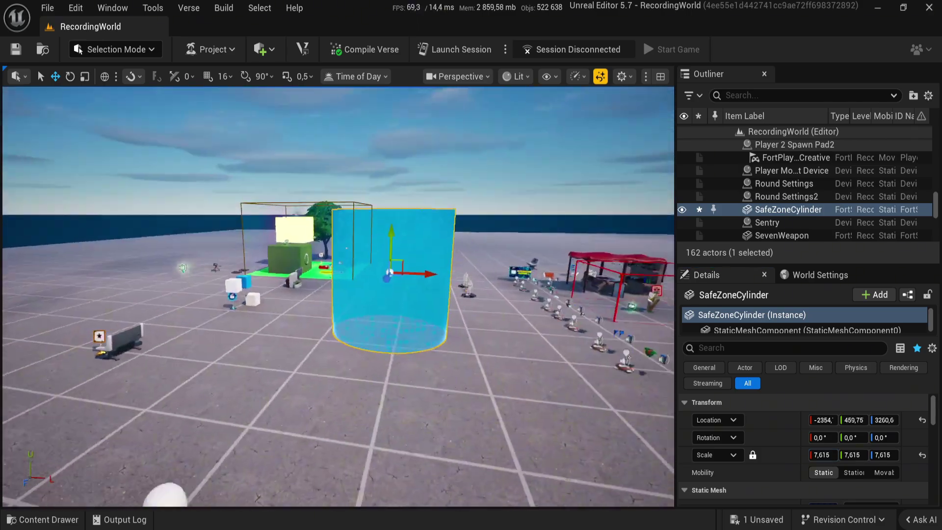
{"action": "scroll", "coordinate": [409, 206], "scroll_direction": "up", "scroll_amount": 3}
{"action": "left_click_drag", "start_coordinate": [408, 210], "coordinate": [407, 229]}
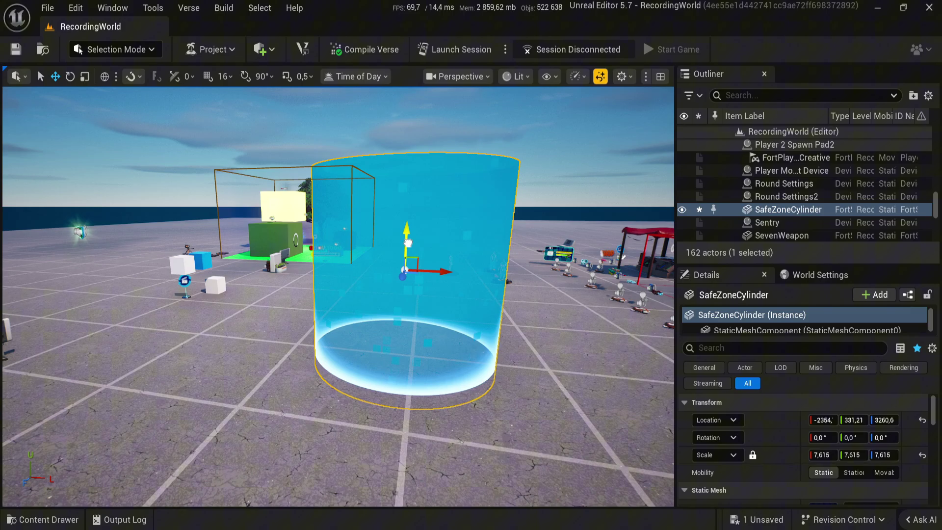
{"action": "mouse_move", "coordinate": [409, 243]}
{"action": "right_mouse_down"}
{"action": "mouse_move", "coordinate": [408, 294]}
{"action": "mouse_move", "coordinate": [408, 187]}
{"action": "mouse_move", "coordinate": [408, 270]}
{"action": "right_mouse_up"}
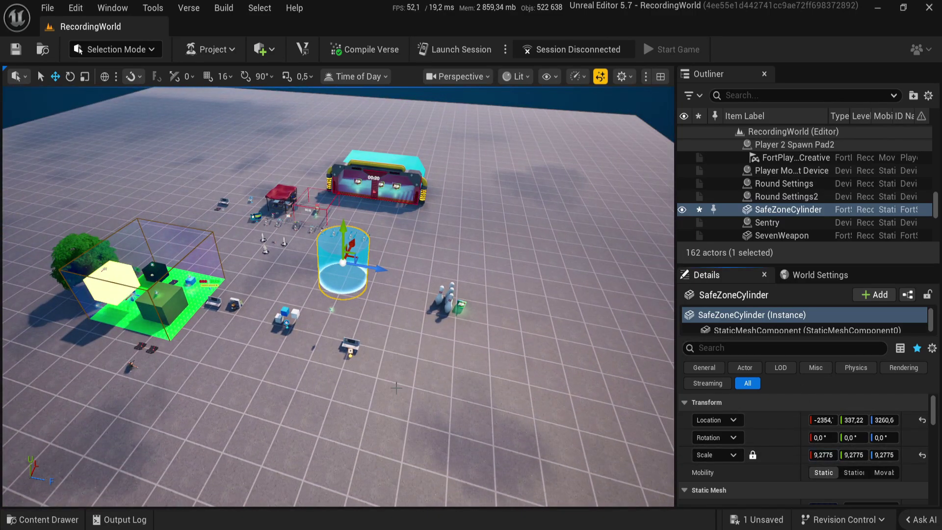
- Apply MI_Storm_Green from BR_Storm's Material folder to the cylinder's Element 0
{"action": "key", "text": "f"}
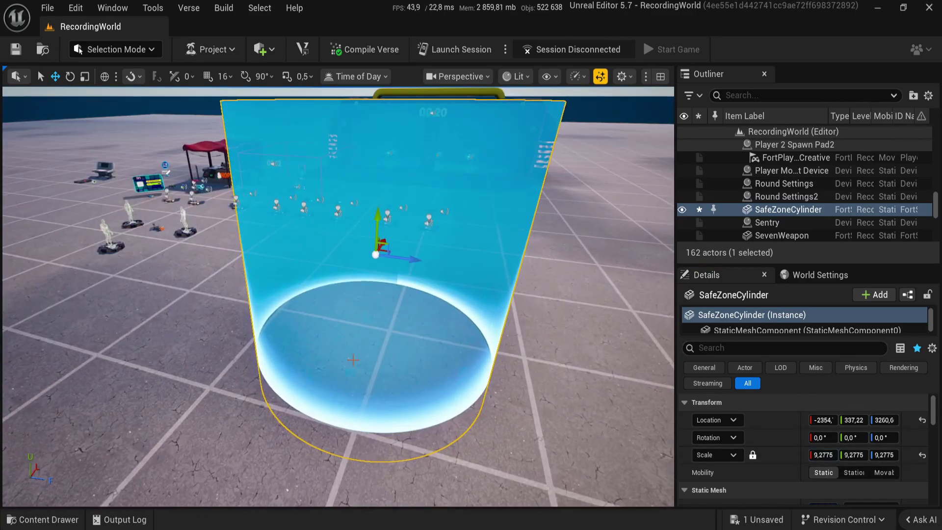
{"action": "key", "text": "ctrl+b"}
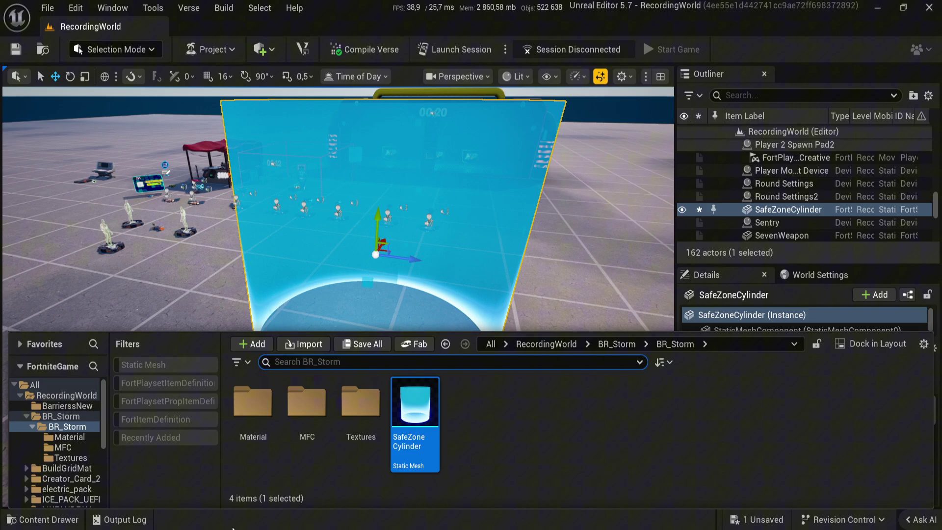
{"action": "double_click", "coordinate": [353, 422]}
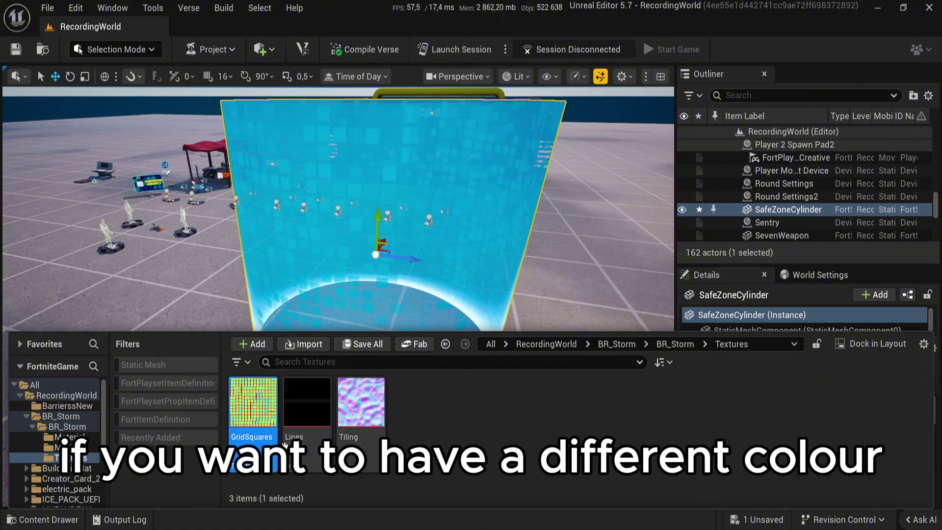
{"action": "left_click", "coordinate": [71, 446]}
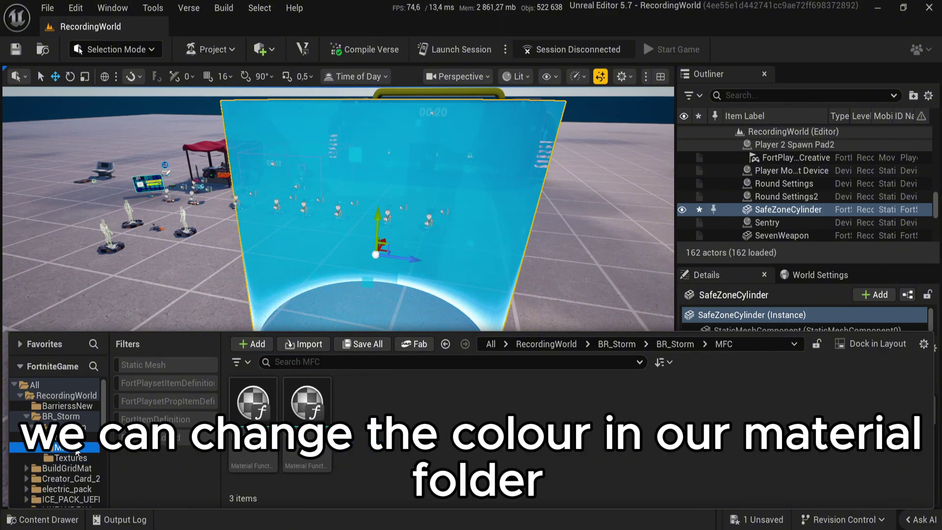
{"action": "left_click", "coordinate": [69, 436]}
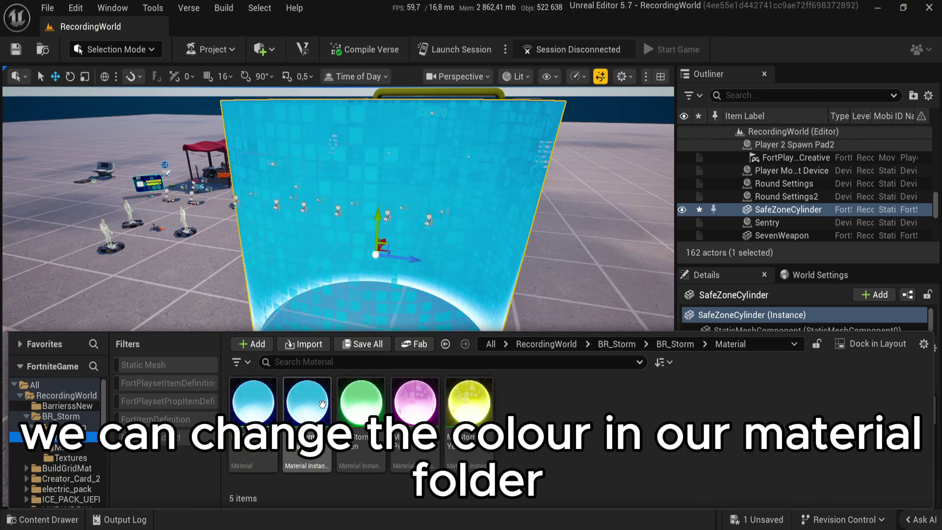
{"action": "mouse_move", "coordinate": [401, 241]}
{"action": "left_mouse_down"}
{"action": "mouse_move", "coordinate": [730, 484]}
{"action": "mouse_move", "coordinate": [824, 444]}
{"action": "left_mouse_up"}
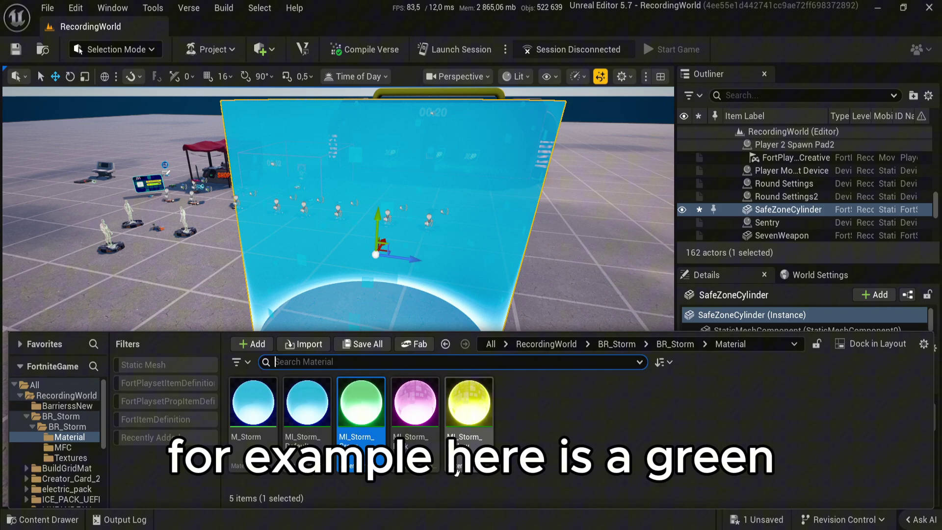
{"action": "left_click_drag", "start_coordinate": [361, 402], "coordinate": [823, 448]}
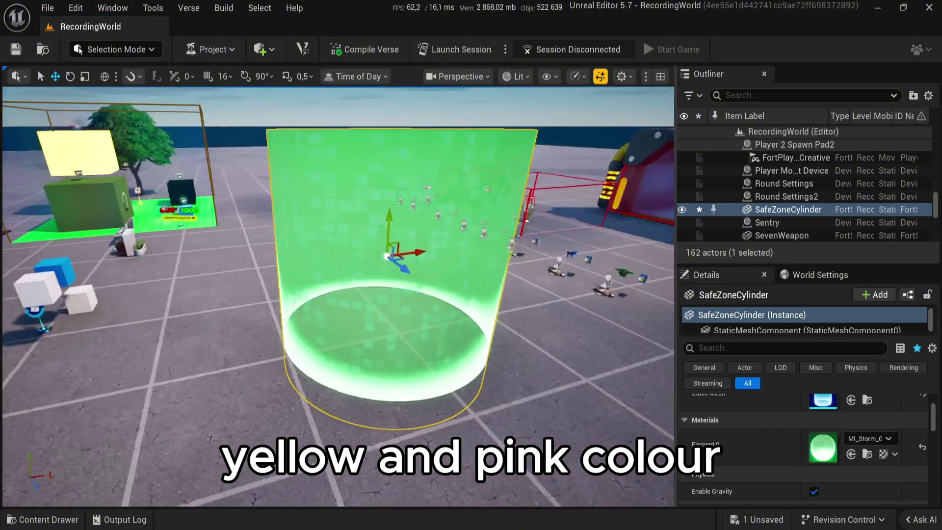
- Try MI_Storm_Pink and MI_Storm_Yellow on the cylinder, then restore the blue M_Storm
{"action": "key", "text": "ctrl+space"}
{"action": "mouse_move", "coordinate": [414, 399]}
{"action": "left_mouse_down"}
{"action": "mouse_move", "coordinate": [792, 466]}
{"action": "mouse_move", "coordinate": [823, 447]}
{"action": "left_mouse_up"}
{"action": "key", "text": "ctrl+space"}
{"action": "left_click_drag", "start_coordinate": [461, 400], "coordinate": [822, 447]}
{"action": "key", "text": "ctrl+space"}
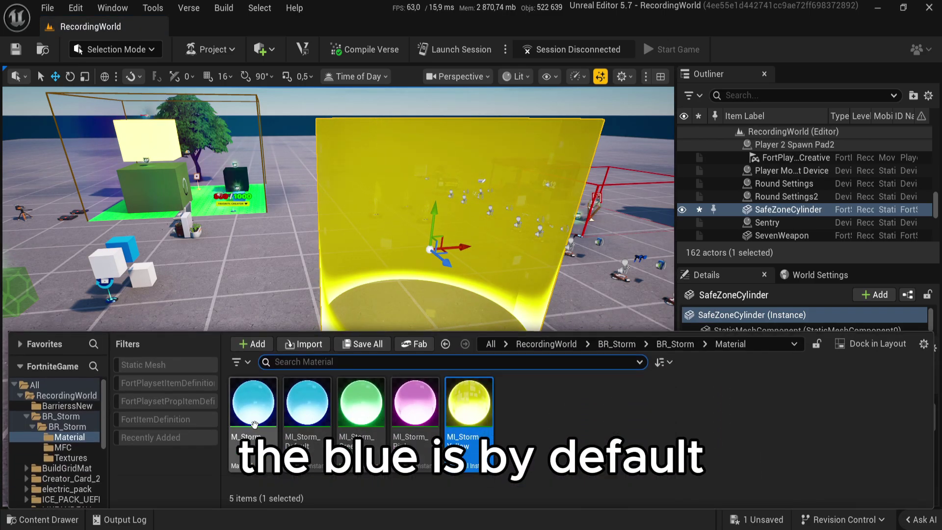
{"action": "left_click_drag", "start_coordinate": [452, 275], "coordinate": [752, 445]}
{"action": "left_click_drag", "start_coordinate": [815, 444], "coordinate": [816, 445]}
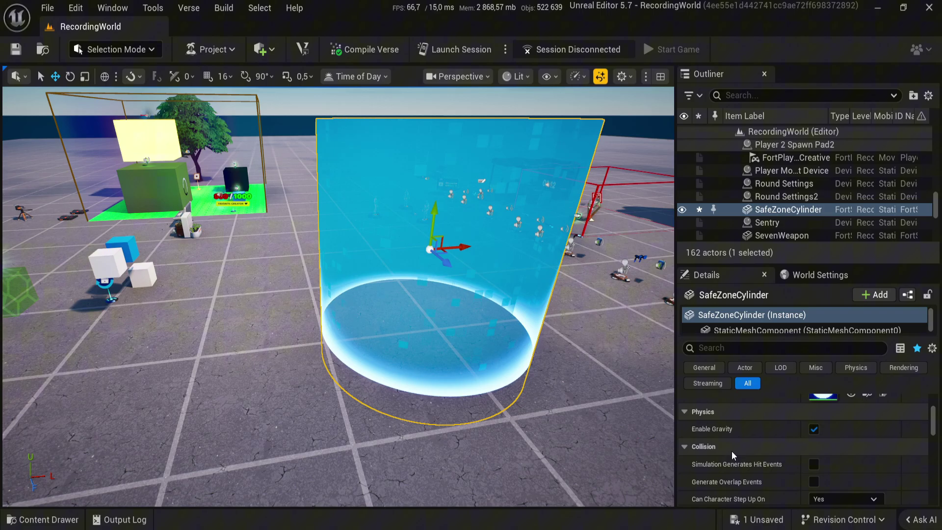
{"action": "scroll", "coordinate": [731, 452], "scroll_direction": "down", "scroll_amount": 3}
{"action": "right_click_drag", "start_coordinate": [526, 433], "coordinate": [636, 354]}
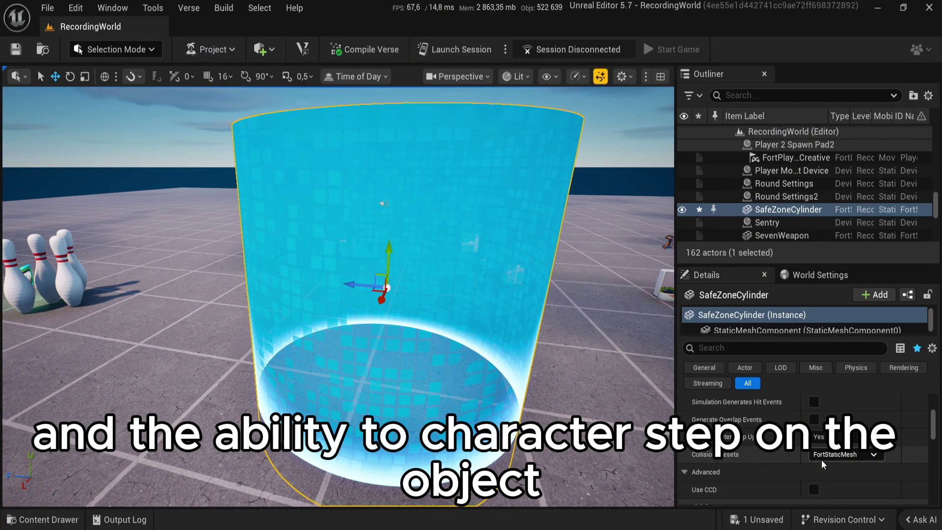
- Set Can Character Step Up On to No and Collision Presets to NoCollision
{"action": "left_click", "coordinate": [818, 436]}
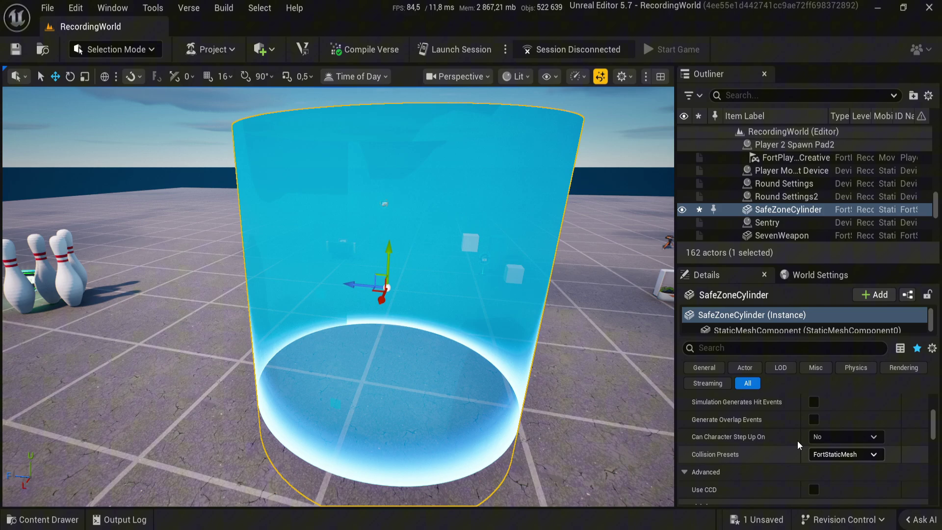
{"action": "left_click", "coordinate": [856, 454]}
{"action": "scroll", "coordinate": [881, 373], "scroll_direction": "up", "scroll_amount": 5}
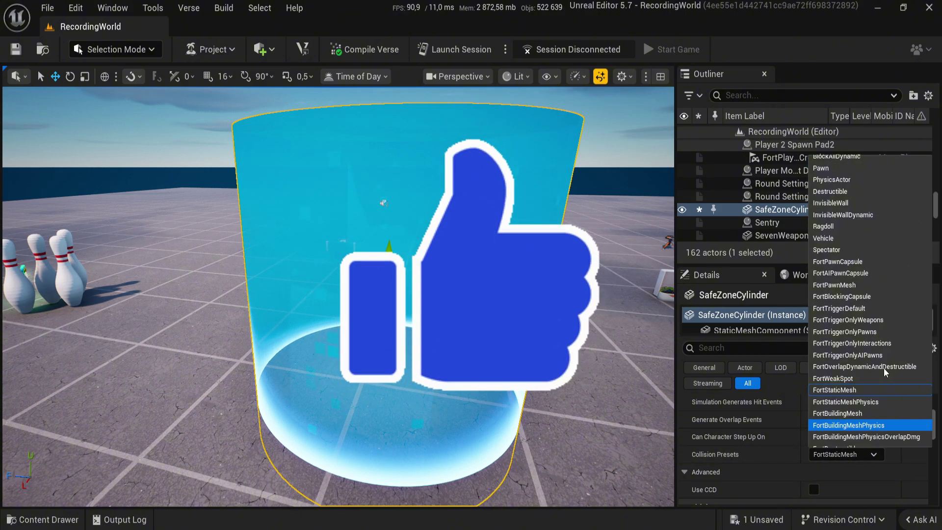
{"action": "scroll", "coordinate": [881, 373], "scroll_direction": "up", "scroll_amount": 5}
{"action": "left_click", "coordinate": [829, 184]}
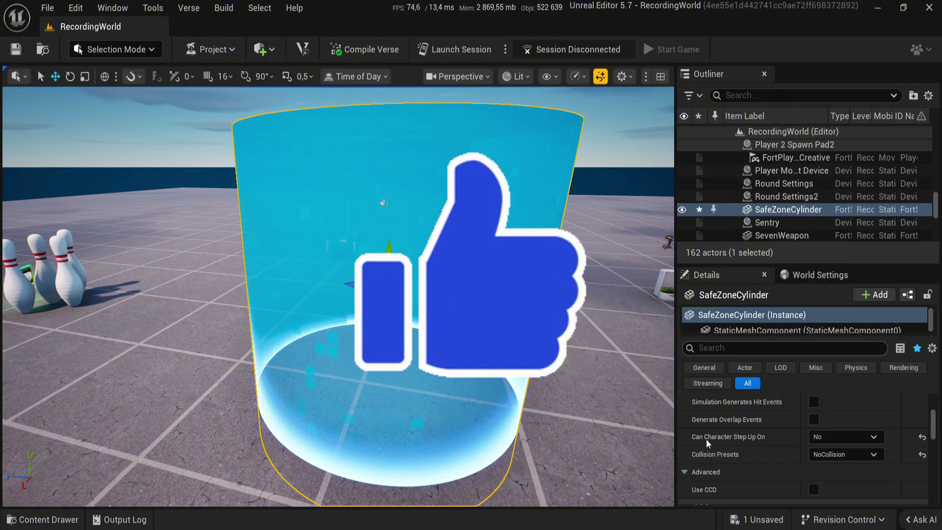
- Toggle the cylinder's Cast Shadow option under Lighting
{"action": "scroll", "coordinate": [808, 461], "scroll_direction": "down", "scroll_amount": 1}
{"action": "scroll", "coordinate": [810, 463], "scroll_direction": "down", "scroll_amount": 2}
{"action": "scroll", "coordinate": [826, 485], "scroll_direction": "down", "scroll_amount": 1}
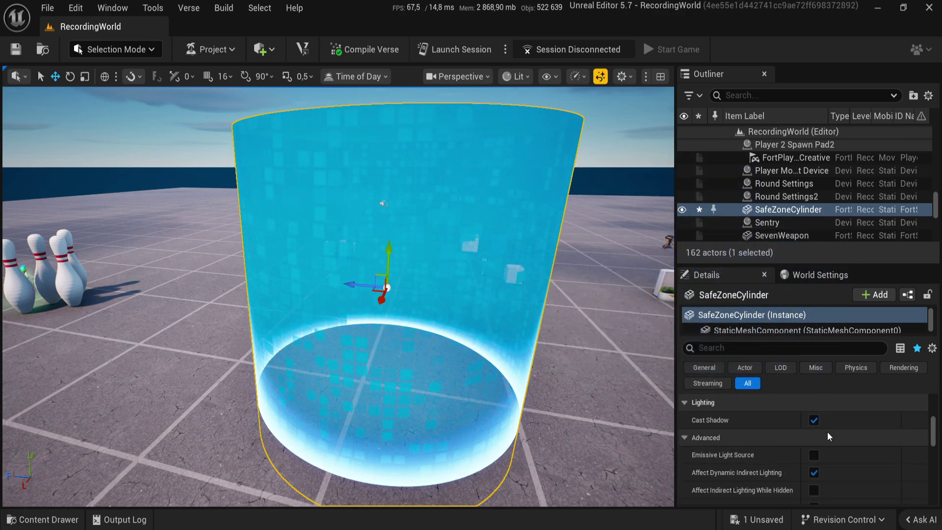
{"action": "left_click", "coordinate": [814, 420]}
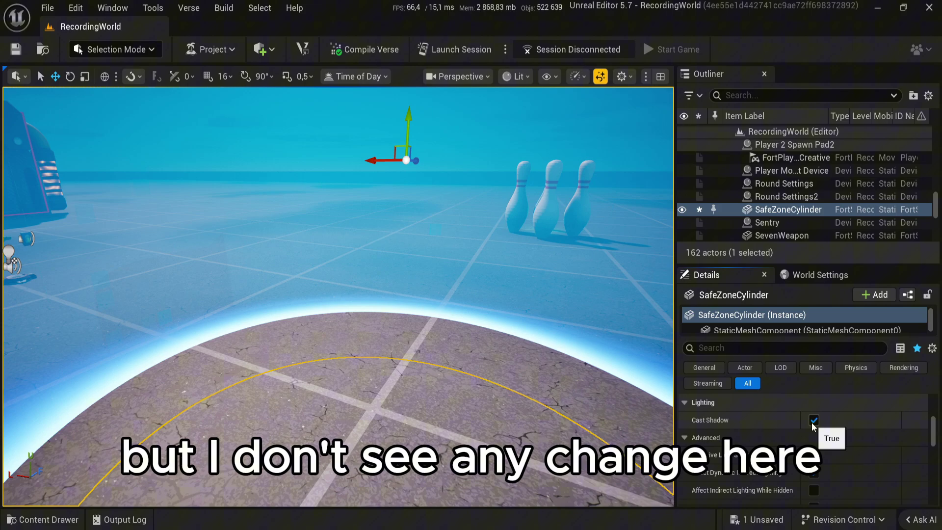
{"action": "scroll", "coordinate": [795, 462], "scroll_direction": "down", "scroll_amount": 2}
{"action": "scroll", "coordinate": [796, 463], "scroll_direction": "down", "scroll_amount": 1}
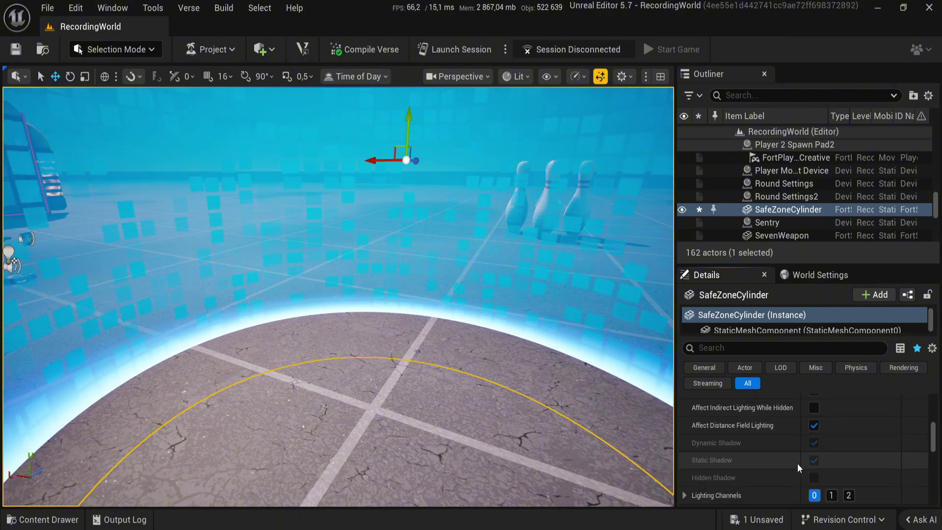
{"action": "scroll", "coordinate": [788, 464], "scroll_direction": "down", "scroll_amount": 2}
{"action": "scroll", "coordinate": [782, 470], "scroll_direction": "down", "scroll_amount": 2}
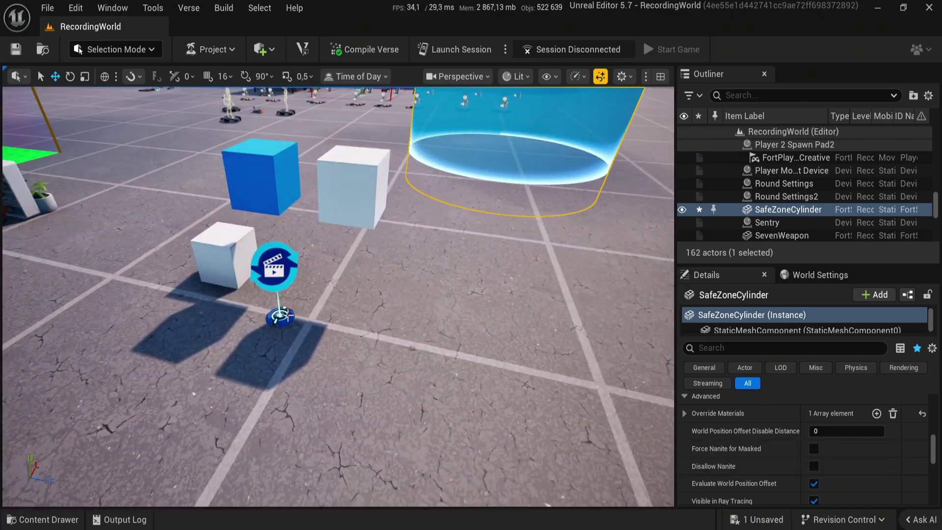
- Open the movingplatform level sequence in Sequencer and try its + Add track menu
{"action": "key", "text": "ctrl+space"}
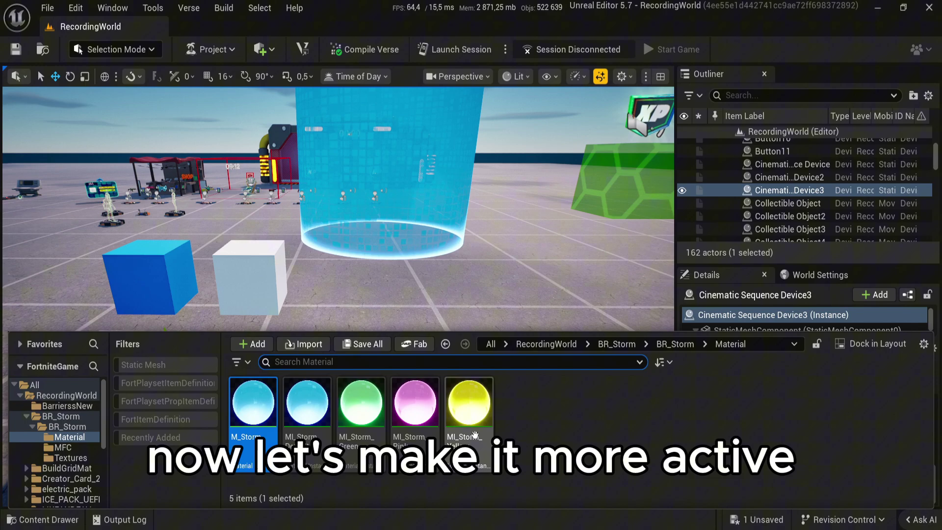
{"action": "left_click", "coordinate": [66, 392]}
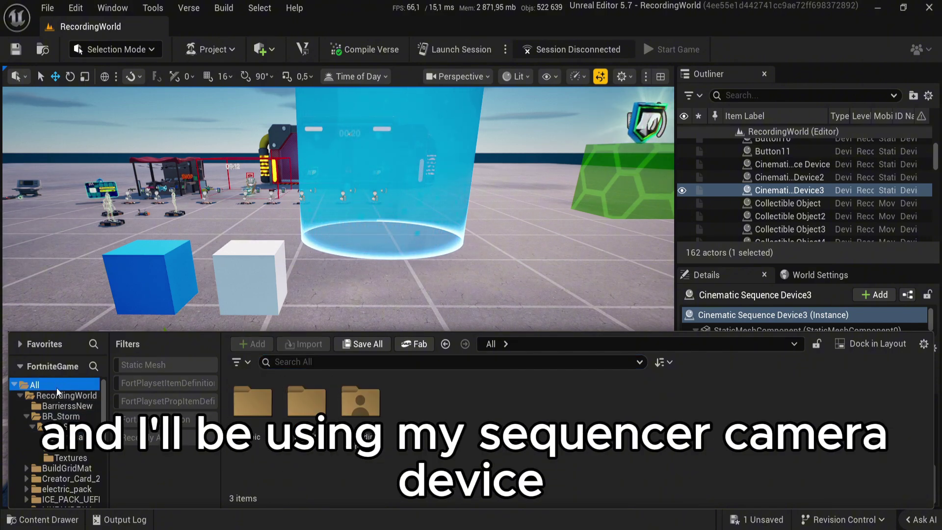
{"action": "scroll", "coordinate": [502, 461], "scroll_direction": "down", "scroll_amount": 3}
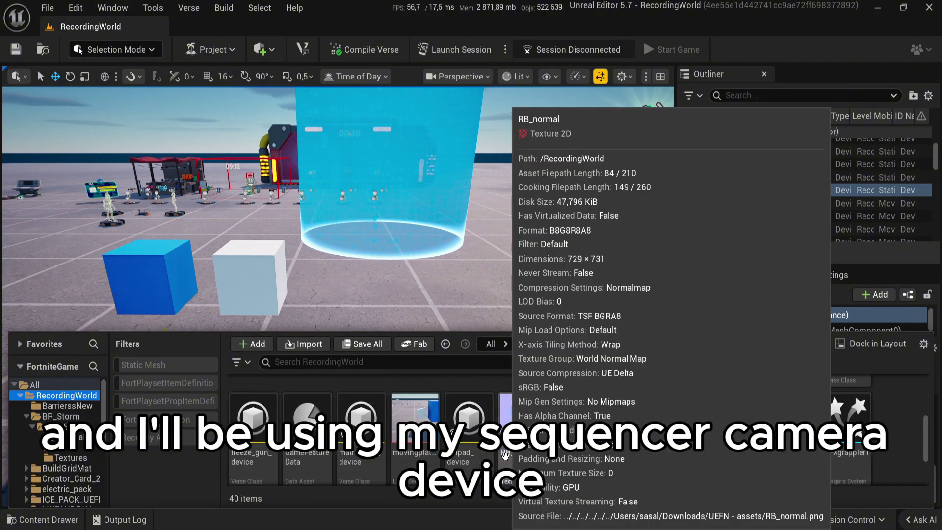
{"action": "left_click", "coordinate": [396, 447]}
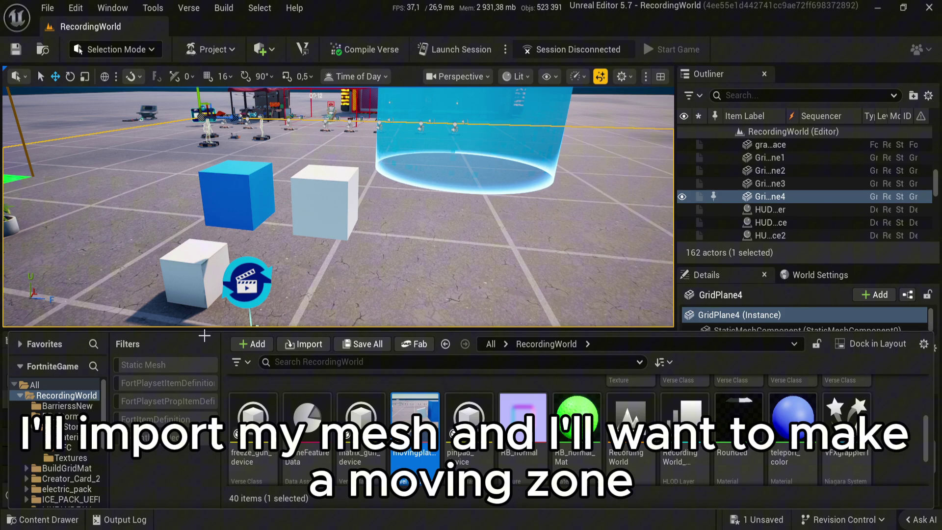
{"action": "left_click", "coordinate": [14, 383]}
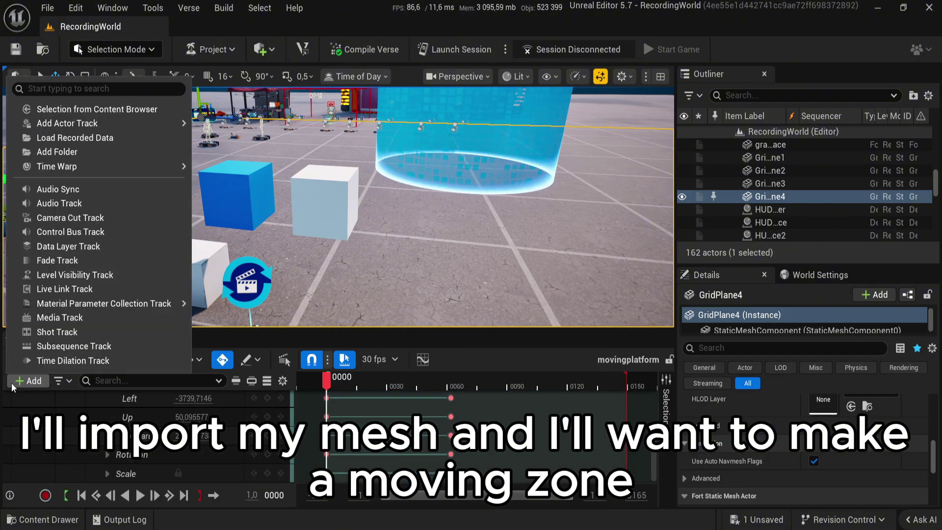
{"action": "left_click", "coordinate": [98, 109]}
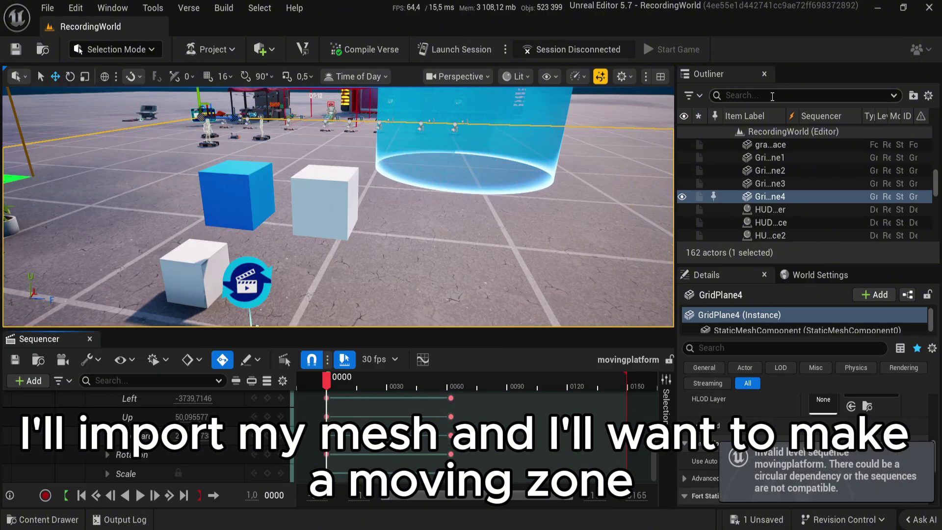
- Add a SafeZoneCylinder actor track, found via the 'safe' filter, and key its transform at frame 0
{"action": "type", "text": "safe"}
{"action": "left_click", "coordinate": [771, 144]}
{"action": "left_click", "coordinate": [28, 381]}
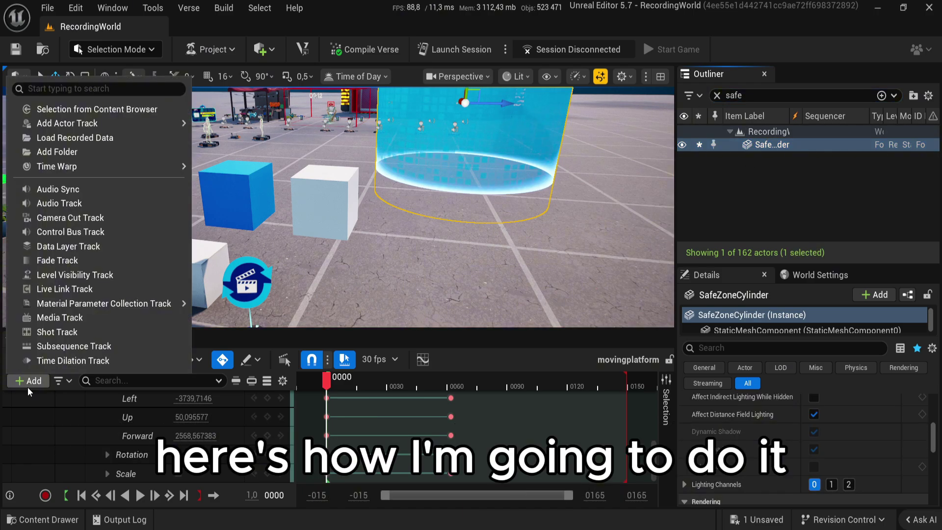
{"action": "left_click", "coordinate": [241, 132]}
{"action": "scroll", "coordinate": [235, 476], "scroll_direction": "down", "scroll_amount": 2}
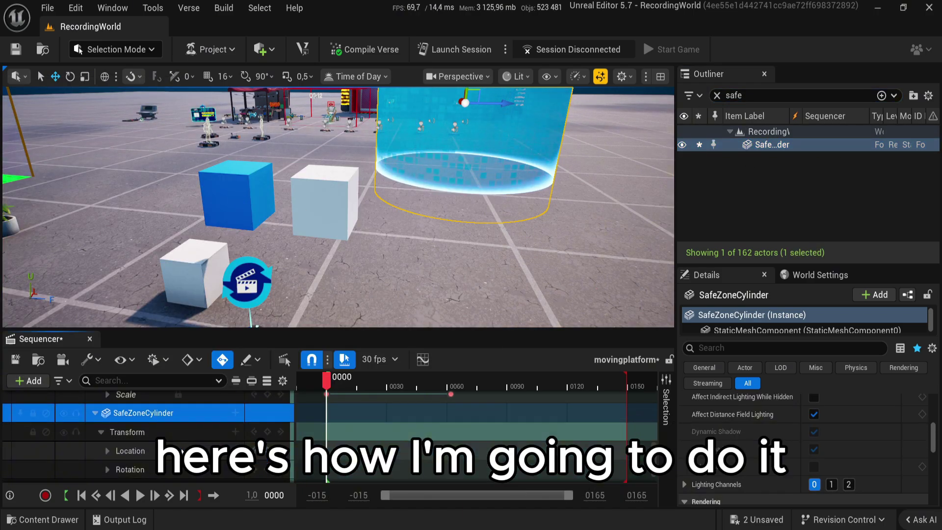
{"action": "scroll", "coordinate": [265, 436], "scroll_direction": "down", "scroll_amount": 1}
{"action": "left_click", "coordinate": [268, 421]}
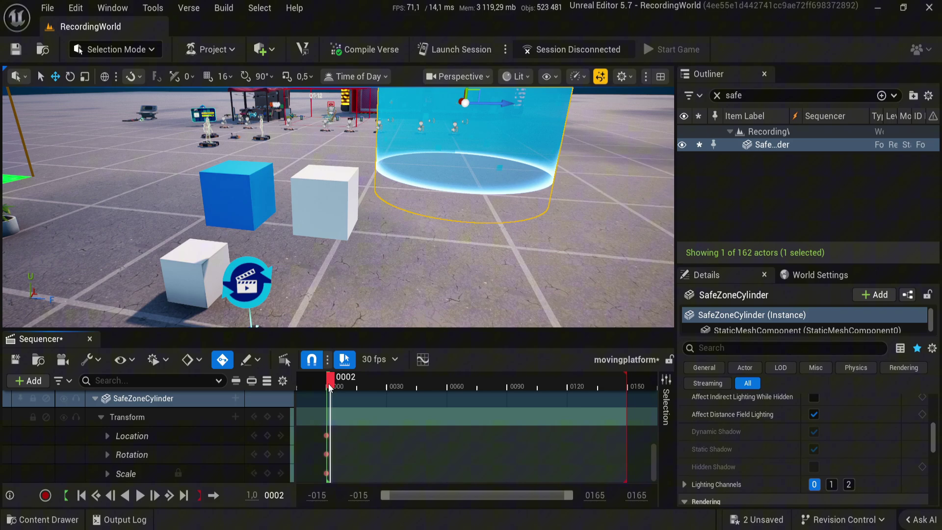
- Shrink the cylinder at frame 60 and move it onto the bowling pins at frame 121
{"action": "left_click_drag", "start_coordinate": [328, 384], "coordinate": [446, 378]}
{"action": "key", "text": "f"}
{"action": "left_click_drag", "start_coordinate": [342, 198], "coordinate": [434, 197]}
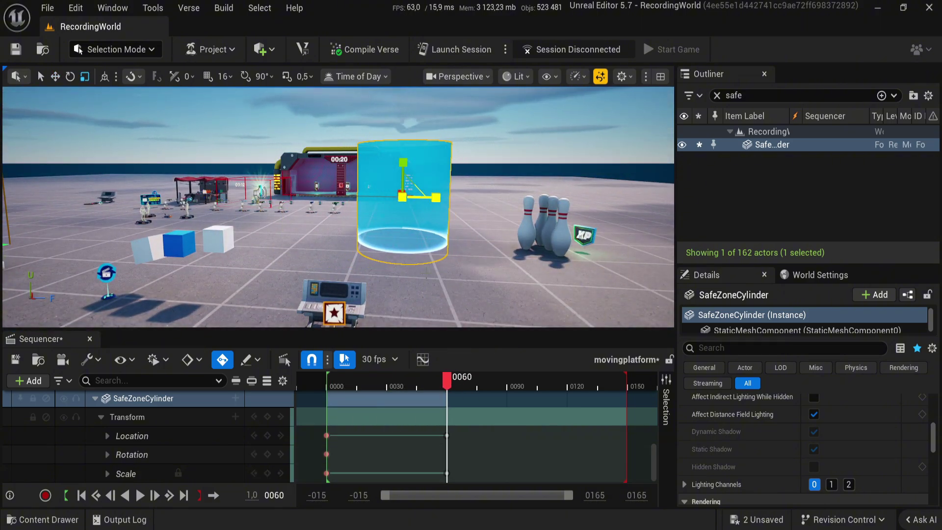
{"action": "left_click_drag", "start_coordinate": [432, 385], "coordinate": [569, 380]}
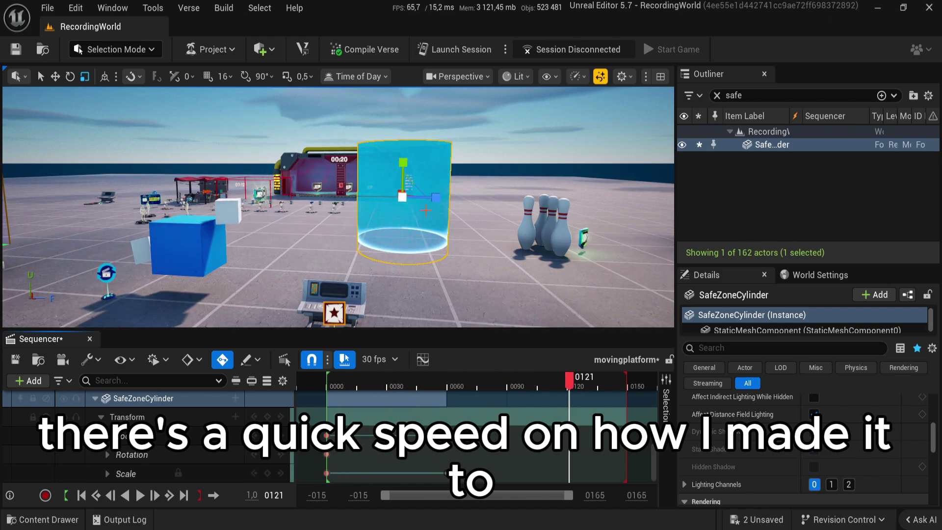
{"action": "key", "text": "w"}
{"action": "left_click_drag", "start_coordinate": [390, 197], "coordinate": [541, 199]}
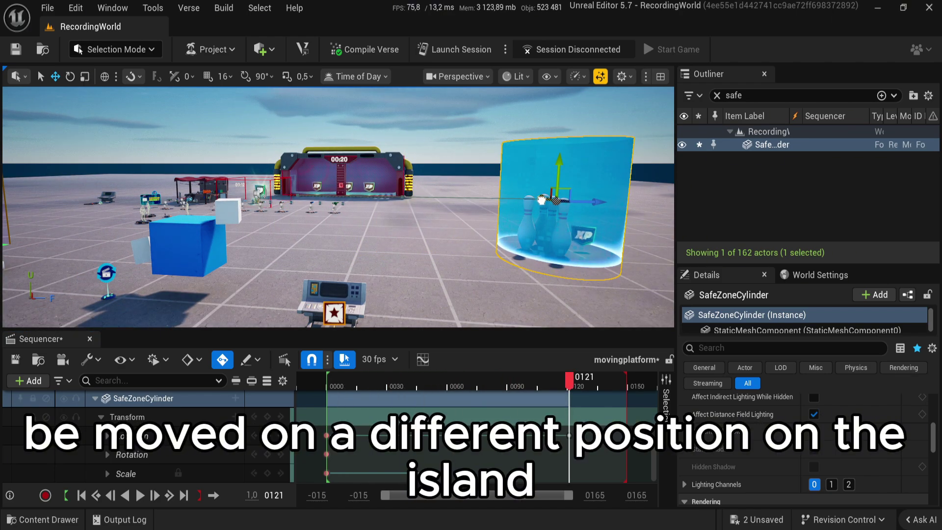
{"action": "right_click_drag", "start_coordinate": [496, 195], "coordinate": [495, 195]}
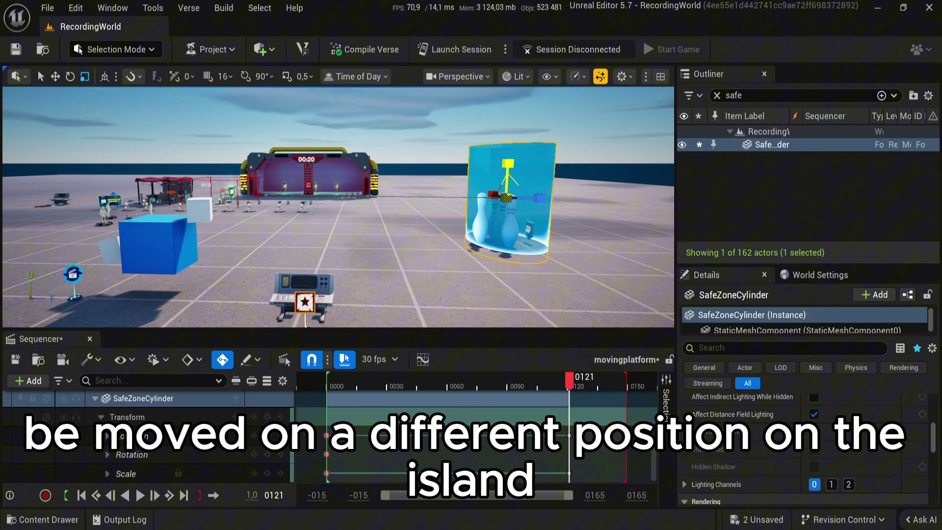
{"action": "mouse_move", "coordinate": [569, 381]}
{"action": "left_mouse_down"}
{"action": "mouse_move", "coordinate": [469, 383]}
{"action": "mouse_move", "coordinate": [550, 387]}
{"action": "left_mouse_up"}
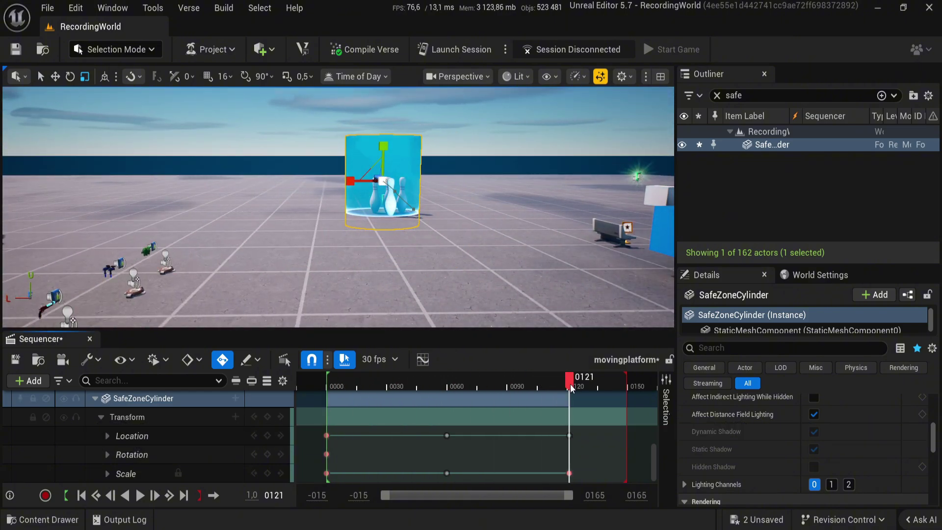
{"action": "key", "text": "w"}
{"action": "right_click_drag", "start_coordinate": [436, 181], "coordinate": [322, 186]}
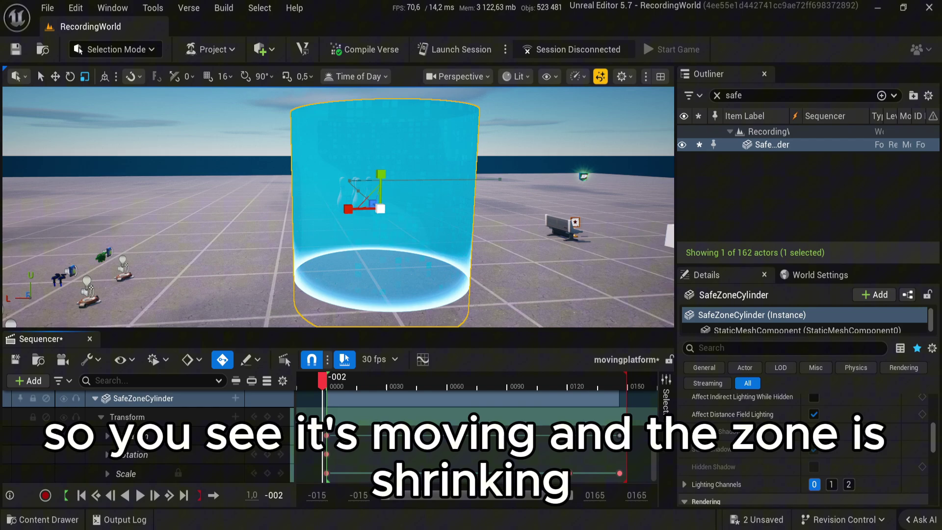
- Play the animation, then extend the section end and playback-end marker past frame 120
{"action": "left_click", "coordinate": [140, 495]}
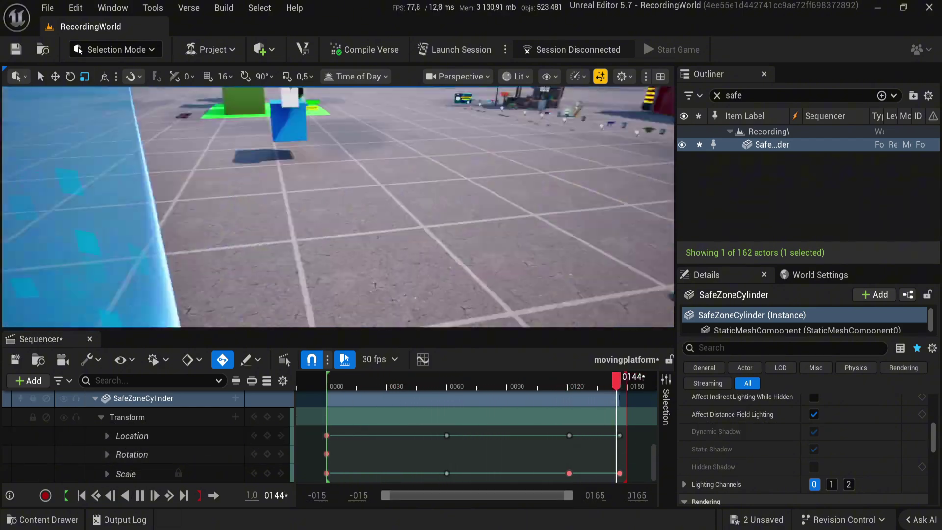
{"action": "scroll", "coordinate": [623, 426], "scroll_direction": "down", "scroll_amount": 4, "text": "ctrl"}
{"action": "left_click_drag", "start_coordinate": [624, 400], "coordinate": [640, 400]}
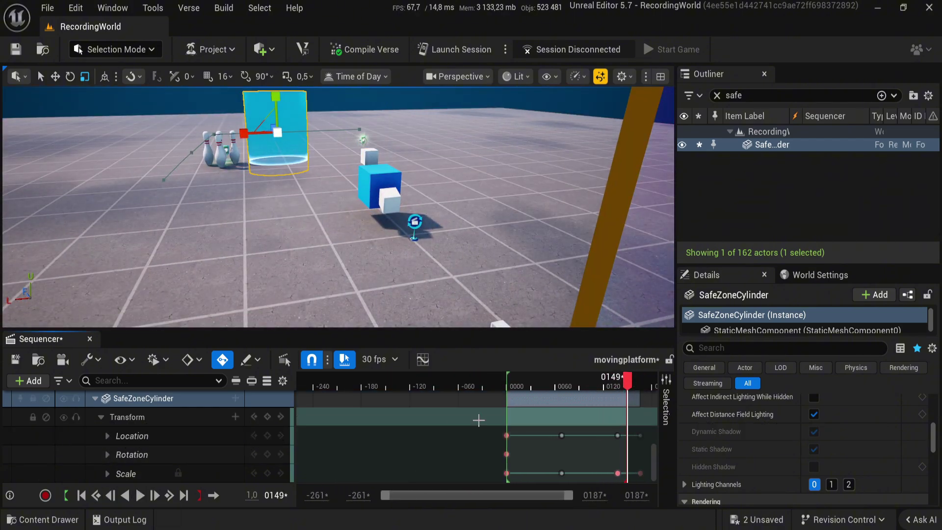
{"action": "scroll", "coordinate": [478, 420], "scroll_direction": "right", "scroll_amount": 5}
{"action": "left_click", "coordinate": [437, 386]}
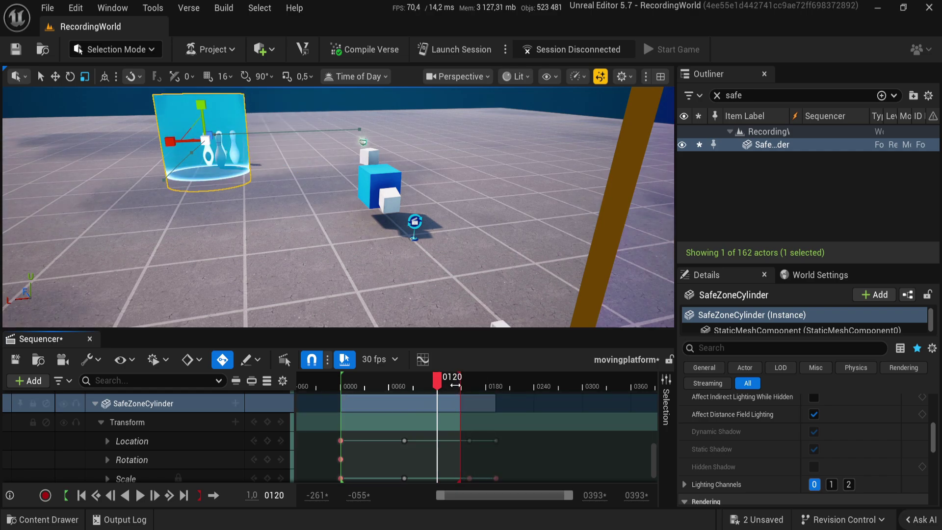
{"action": "left_click_drag", "start_coordinate": [455, 386], "coordinate": [500, 384]}
{"action": "mouse_move", "coordinate": [437, 386]}
{"action": "left_mouse_down"}
{"action": "mouse_move", "coordinate": [501, 396]}
{"action": "mouse_move", "coordinate": [490, 382]}
{"action": "left_mouse_up"}
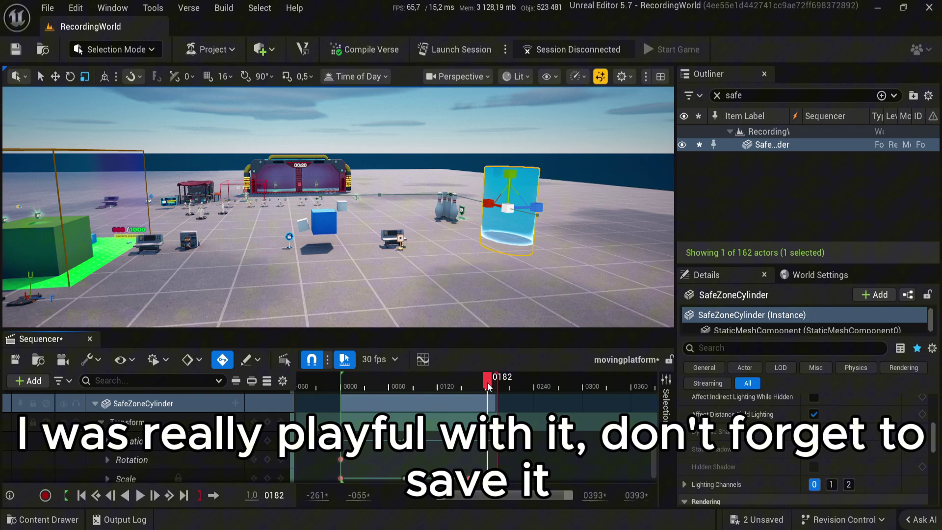
{"action": "left_click_drag", "start_coordinate": [343, 275], "coordinate": [373, 275]}
- Save all changes via File > Save All and close the Sequencer tab
{"action": "left_click", "coordinate": [75, 7]}
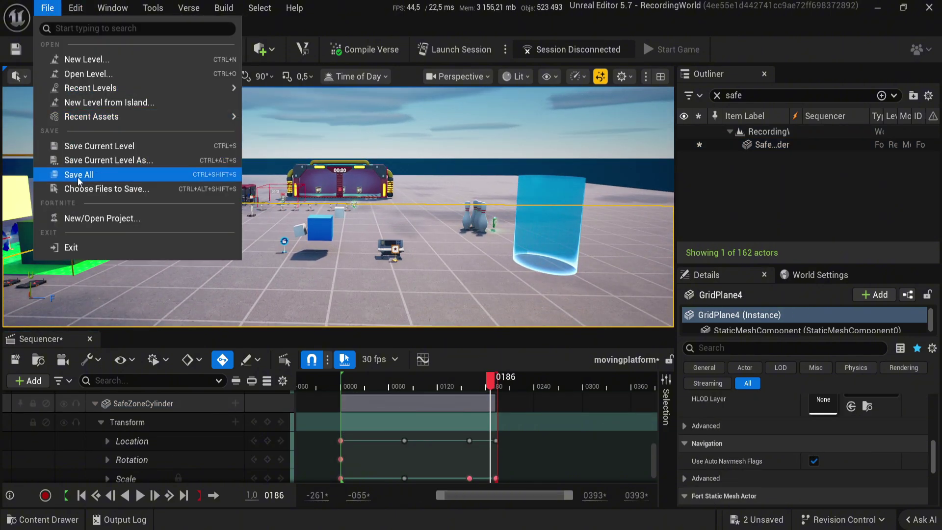
{"action": "left_click", "coordinate": [78, 176]}
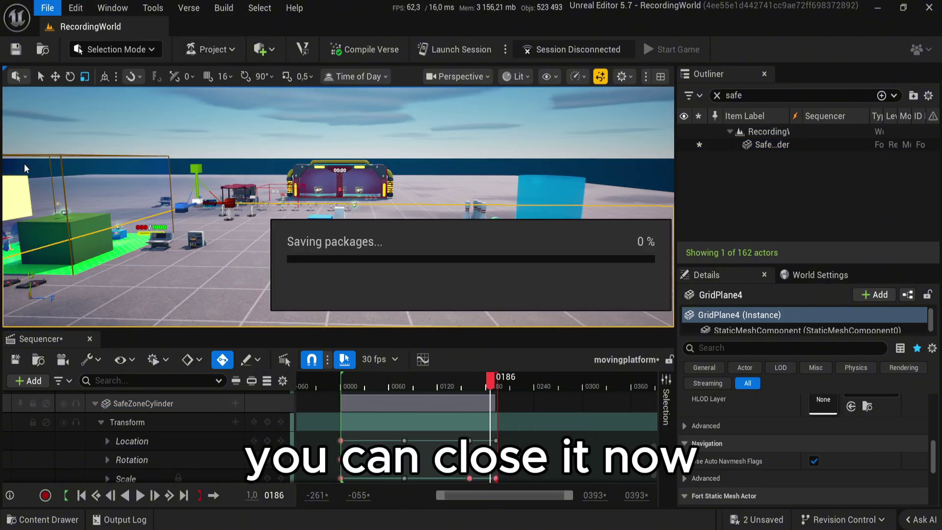
{"action": "left_click", "coordinate": [90, 339]}
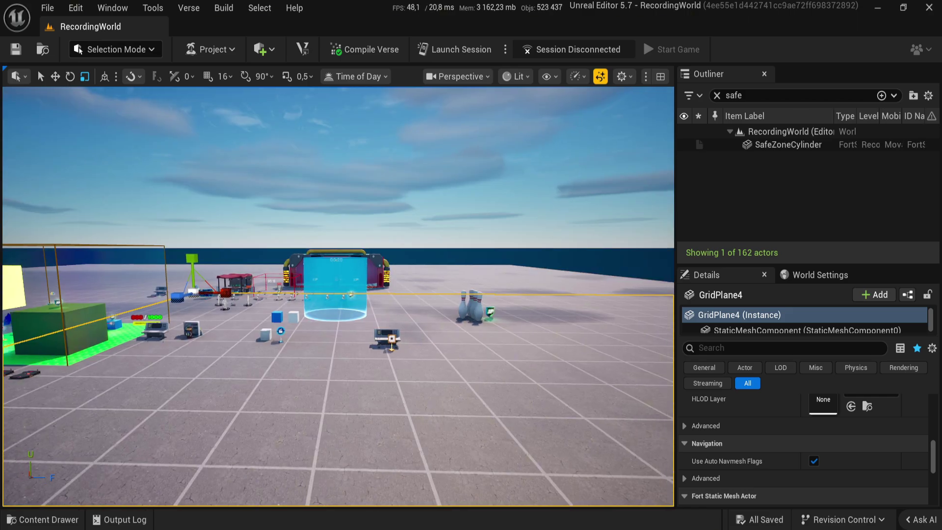
{"action": "mouse_move", "coordinate": [340, 255]}
{"action": "right_mouse_down"}
{"action": "mouse_move", "coordinate": [343, 275]}
{"action": "mouse_move", "coordinate": [324, 255]}
{"action": "mouse_move", "coordinate": [338, 275]}
{"action": "right_mouse_up"}
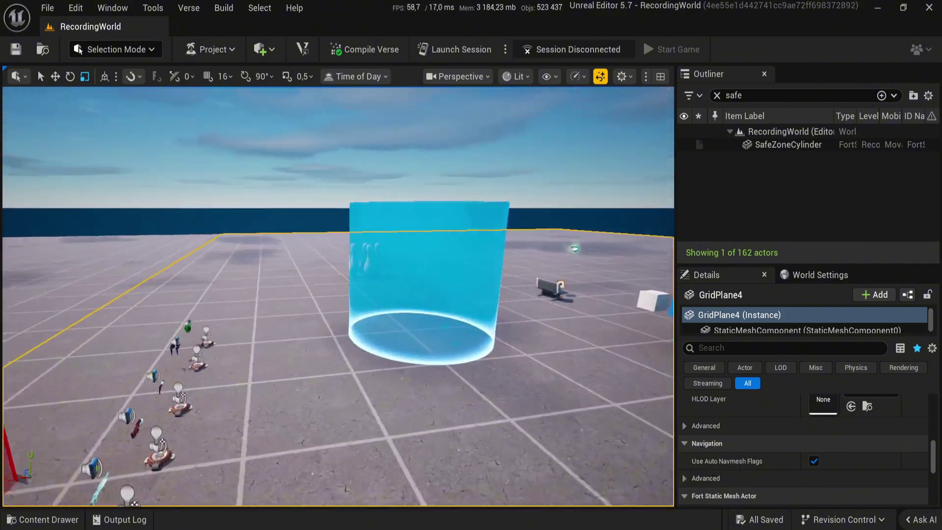
- Search all content for the Damage Volume and drag it into the viewport near the cylinder
{"action": "key", "text": "ctrl+space"}
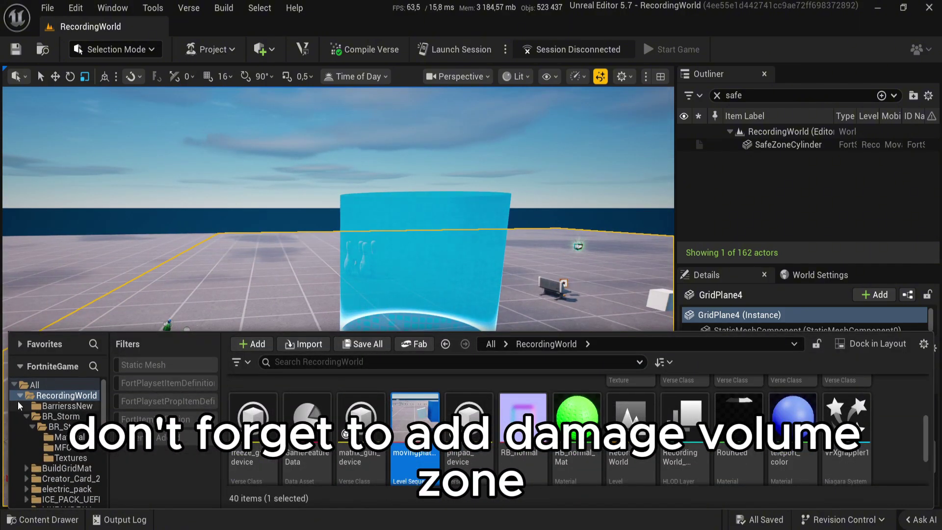
{"action": "left_click", "coordinate": [20, 396]}
{"action": "left_click", "coordinate": [336, 362]}
{"action": "type", "text": "da"}
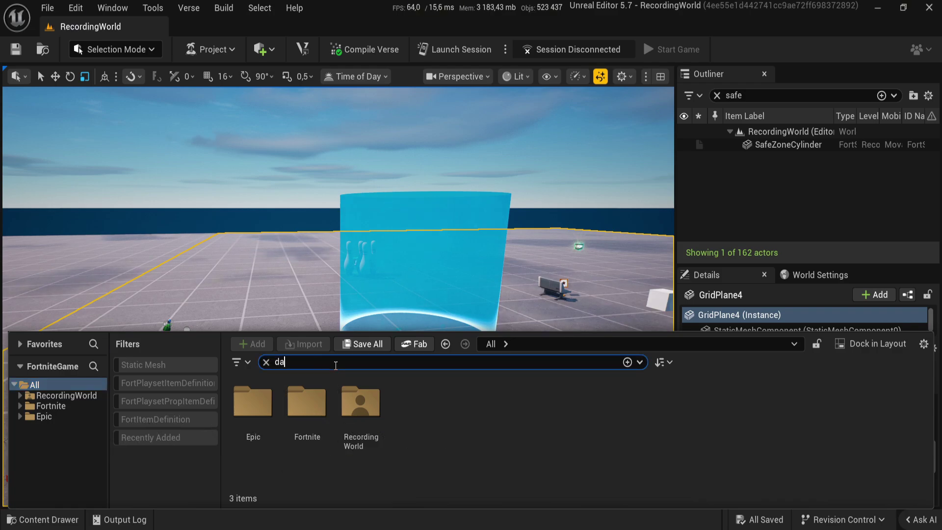
{"action": "type", "text": "mage v"}
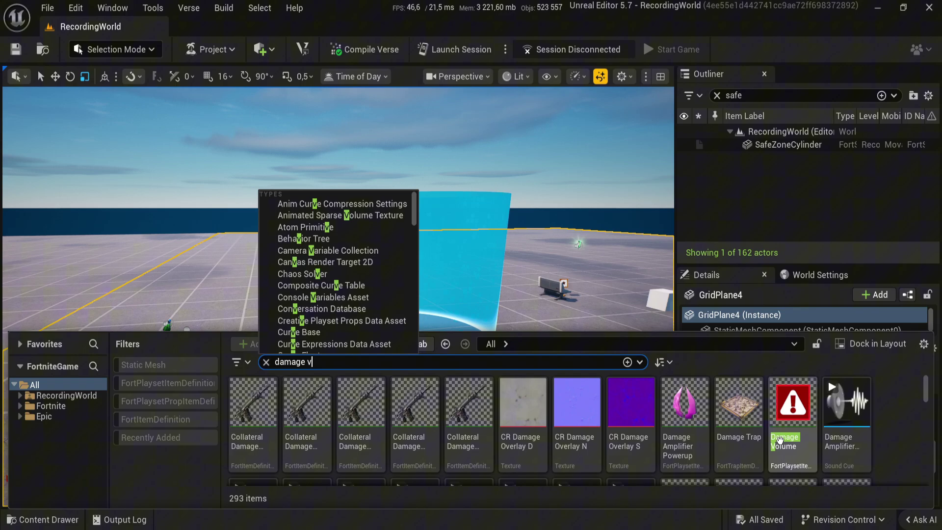
{"action": "left_click_drag", "start_coordinate": [793, 402], "coordinate": [321, 372]}
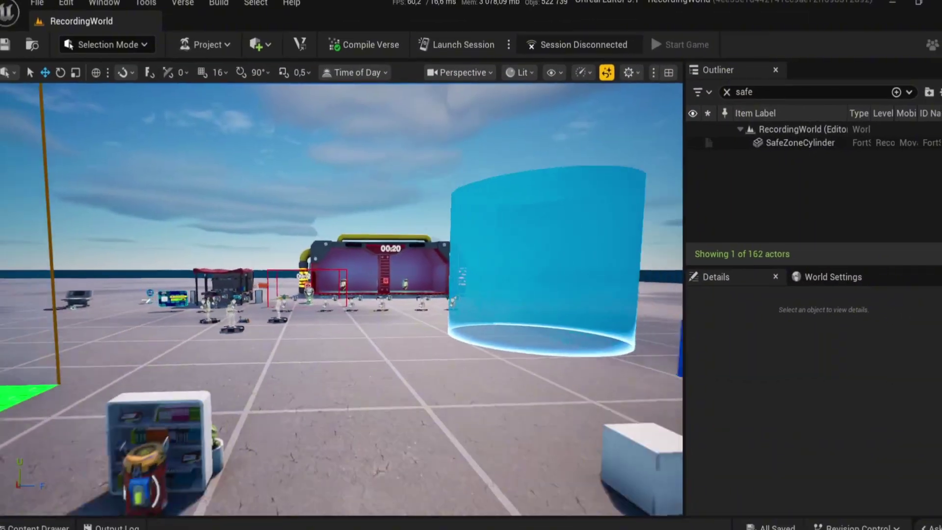
{"action": "scroll", "coordinate": [275, 179], "scroll_direction": "up", "scroll_amount": 2}
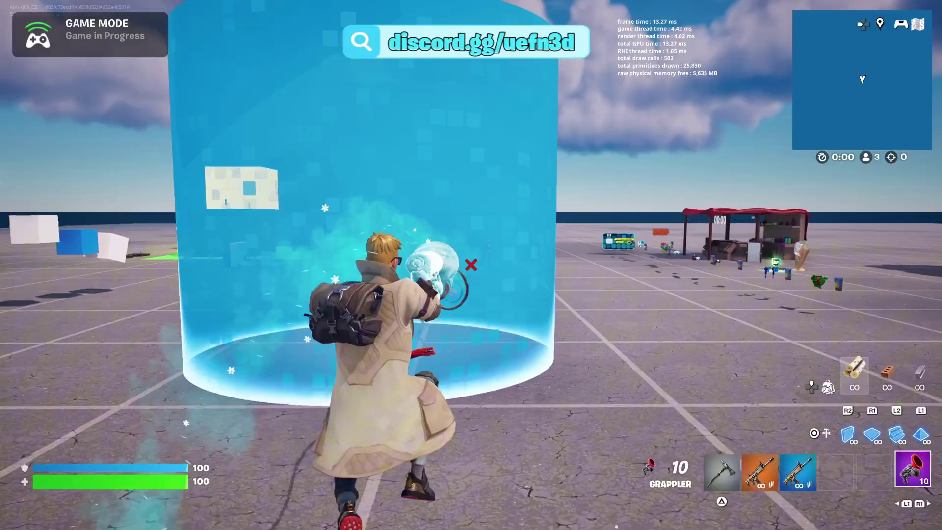
- Grapple twice into the blue zone, switch to the assault rifle, and fire from inside it
{"action": "left_click", "coordinate": [471, 265]}
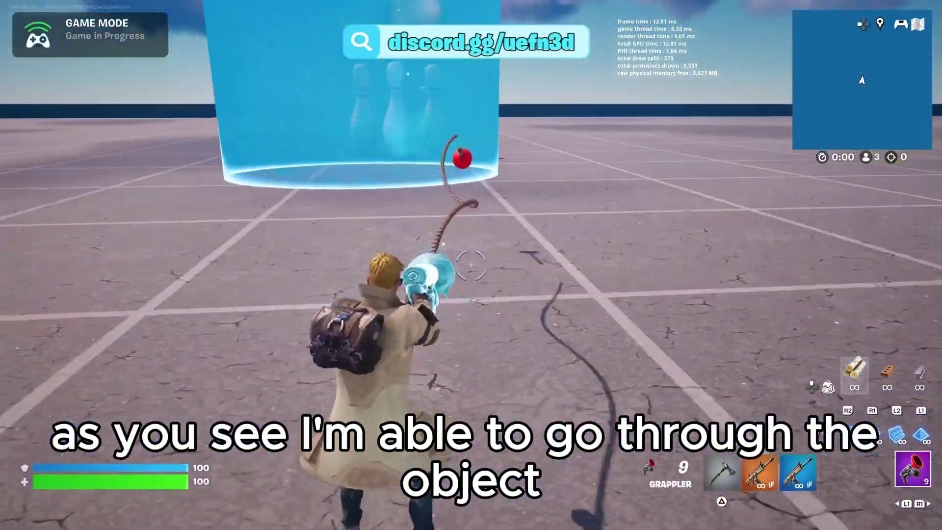
{"action": "left_click", "coordinate": [471, 265]}
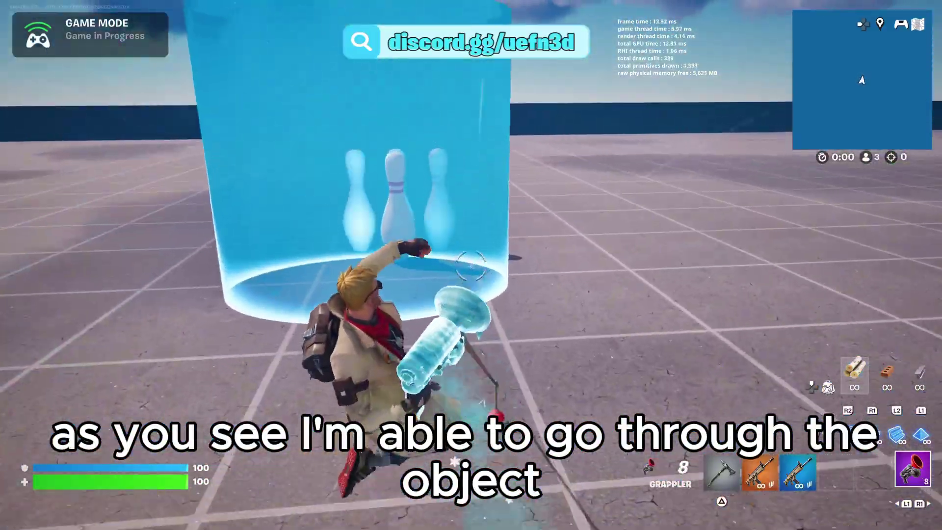
{"action": "key", "text": "1"}
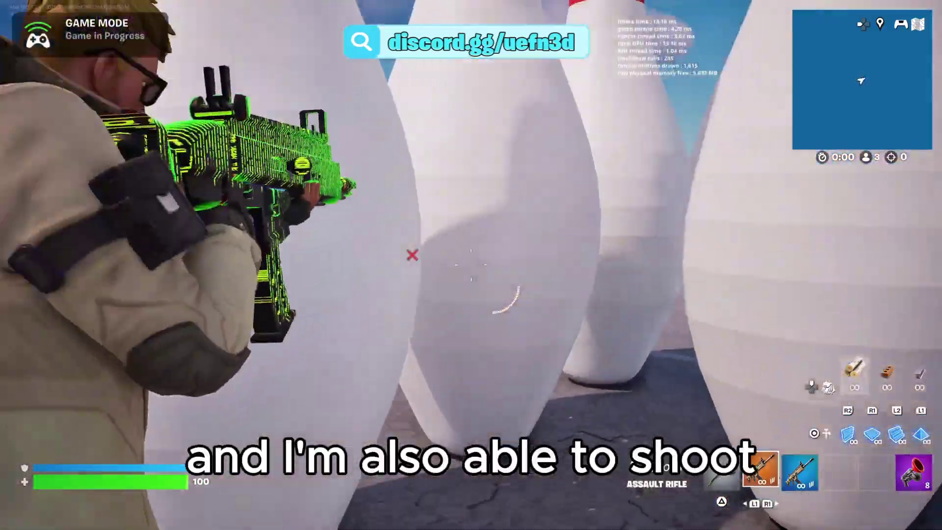
{"action": "left_click", "coordinate": [471, 265]}
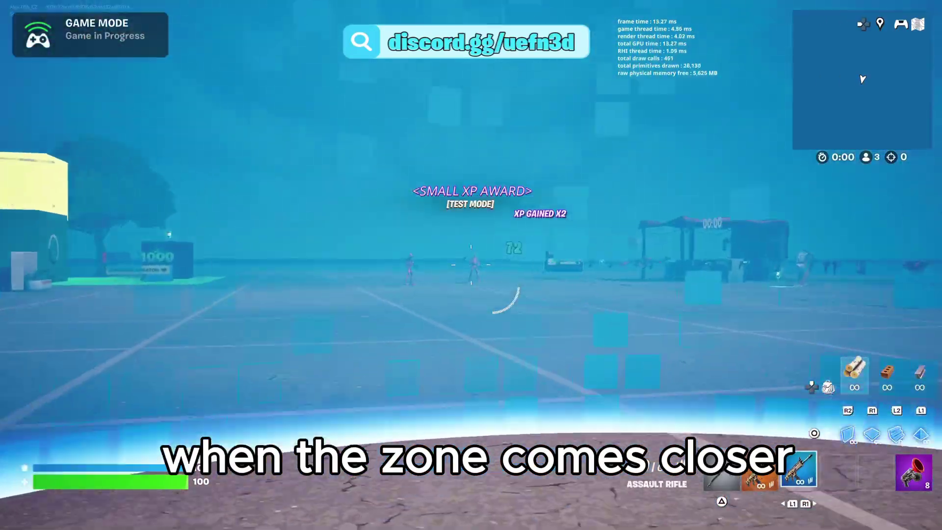
{"action": "left_click", "coordinate": [471, 265]}
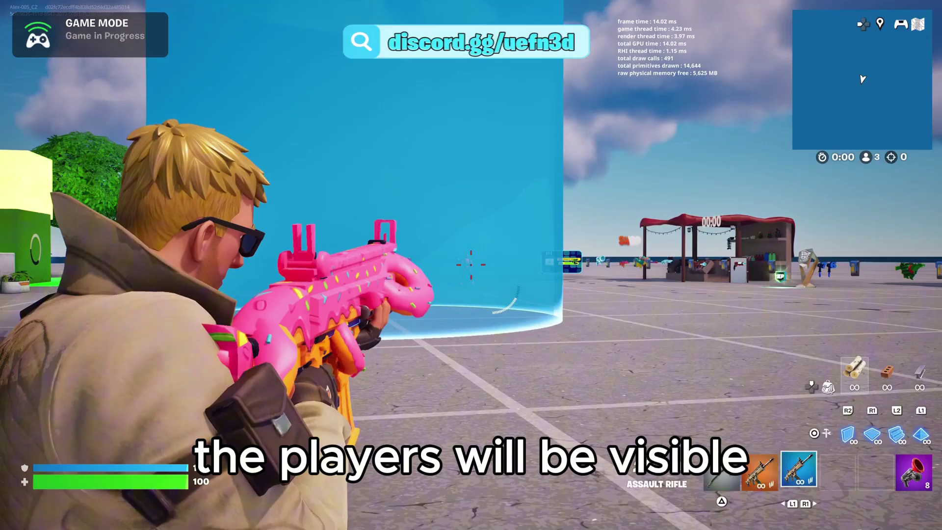